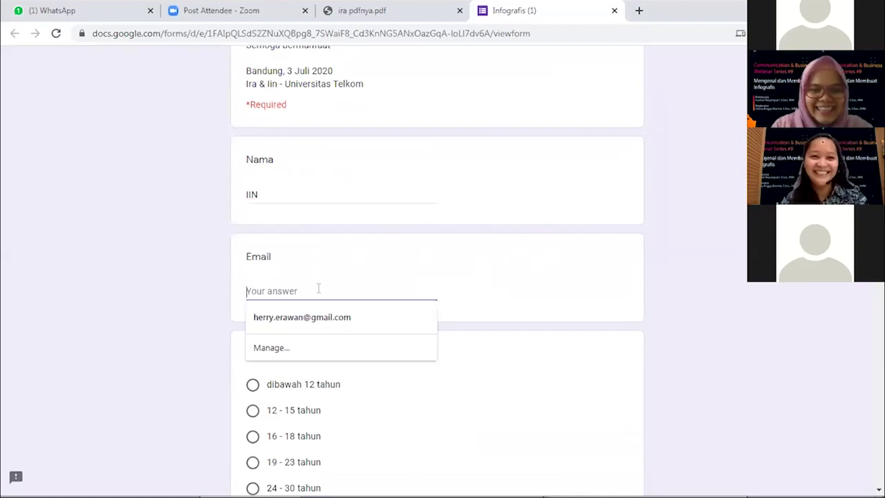
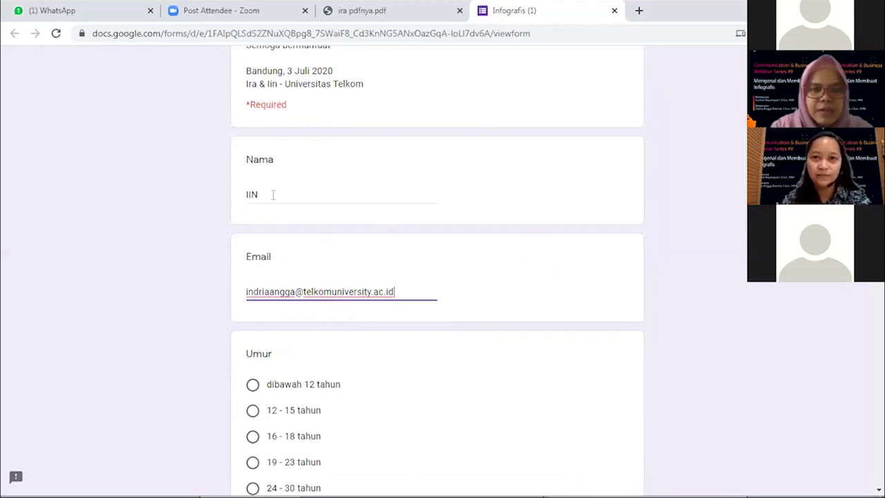
# Enter the respondent's university e-mail address and replace the Nama nickname with her full name
pyautogui.moveTo(273, 195); pyautogui.dragTo(233, 192)
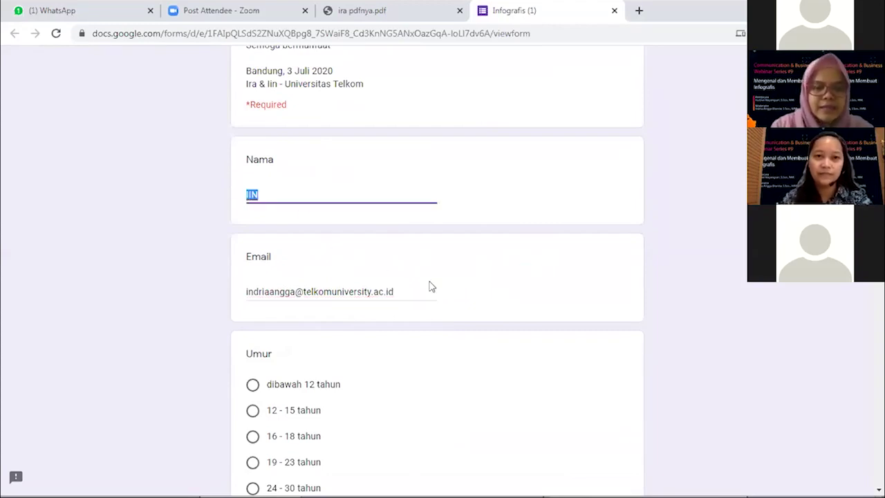
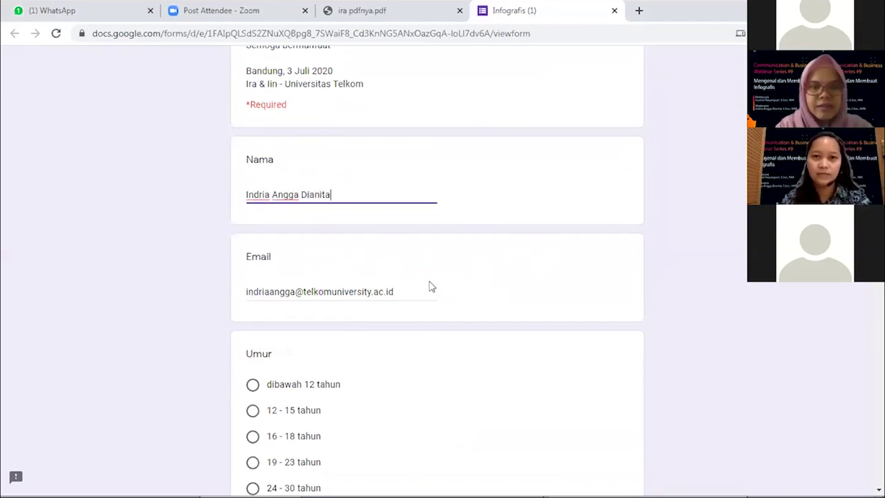
# Answer the Umur question with 'diatas 30 tahun'
pyautogui.scroll(-3, 429, 287)
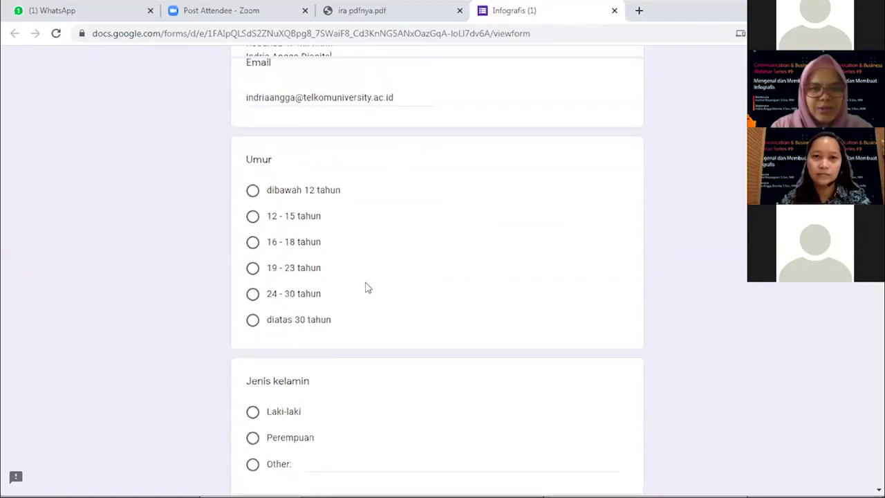
pyautogui.click(252, 269)
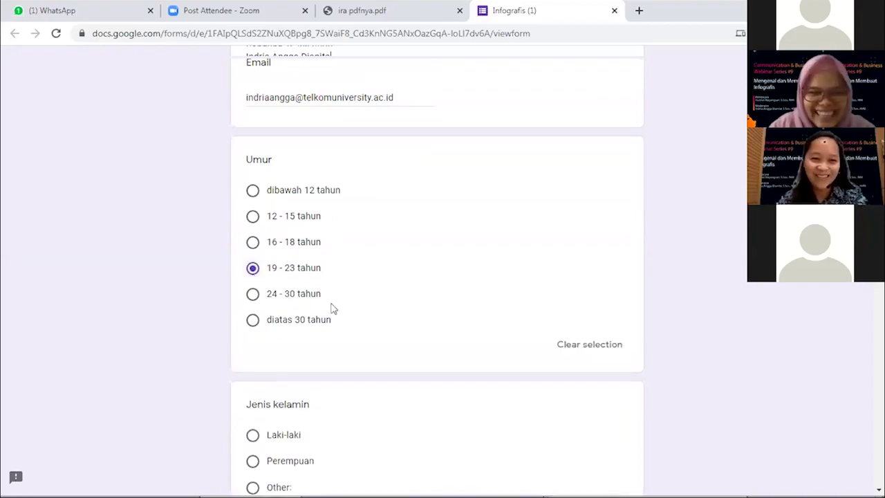
pyautogui.scroll(-2, 331, 309)
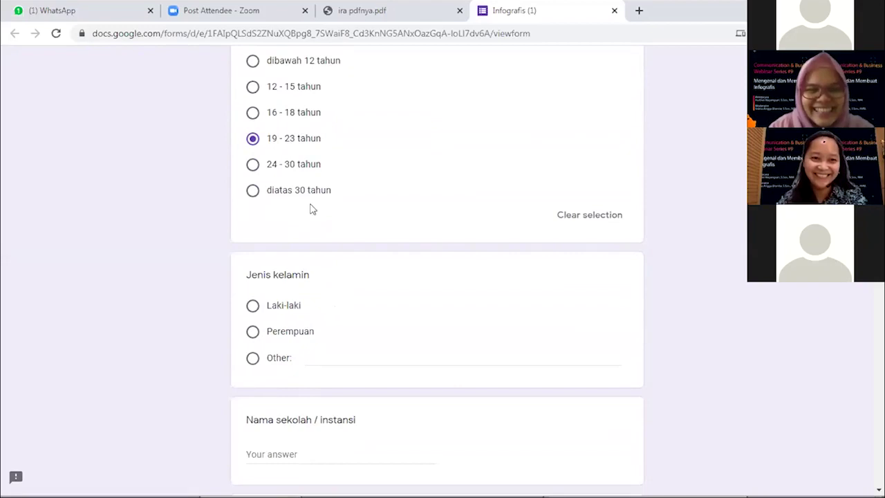
pyautogui.click(252, 191)
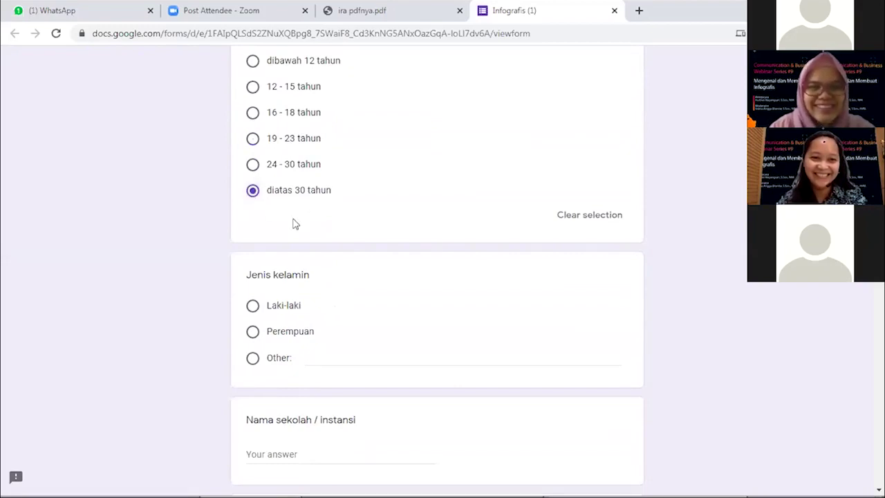
# Answer Jenis kelamin with 'Perempuan' and move to the Nama sekolah / instansi field
pyautogui.scroll(-2, 329, 266)
pyautogui.scroll(-1, 329, 267)
pyautogui.scroll(2, 329, 267)
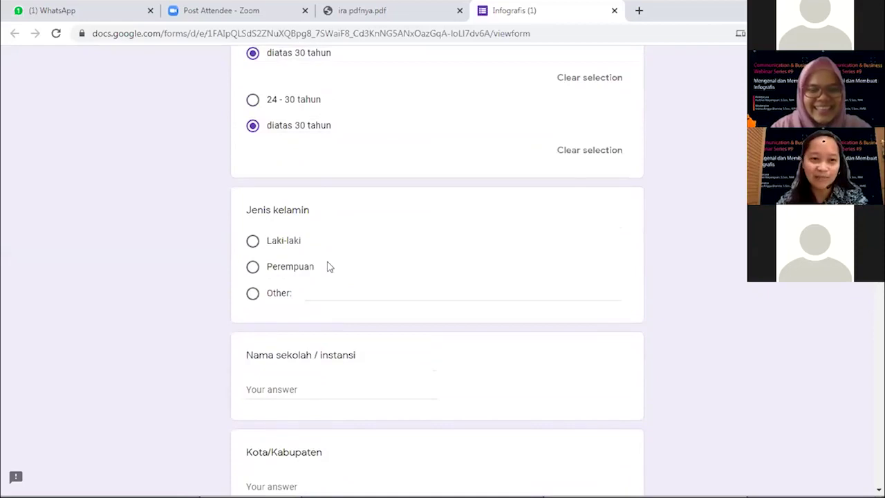
pyautogui.scroll(-1, 329, 266)
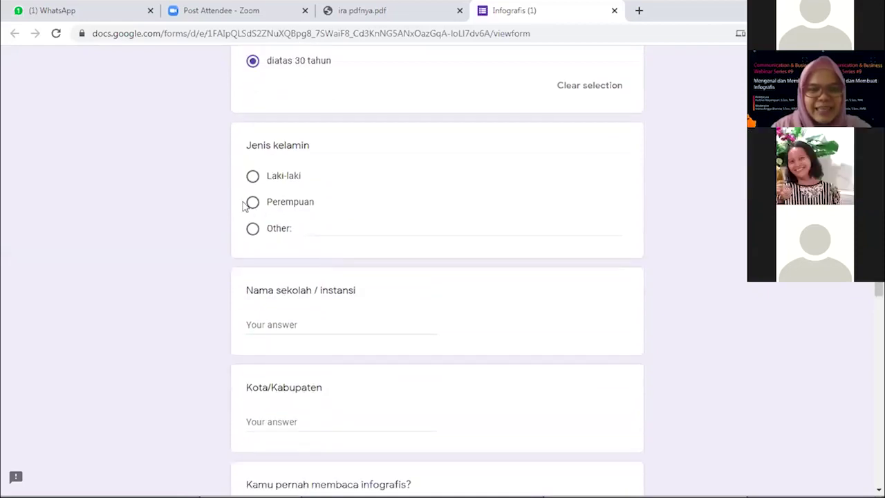
pyautogui.click(251, 202)
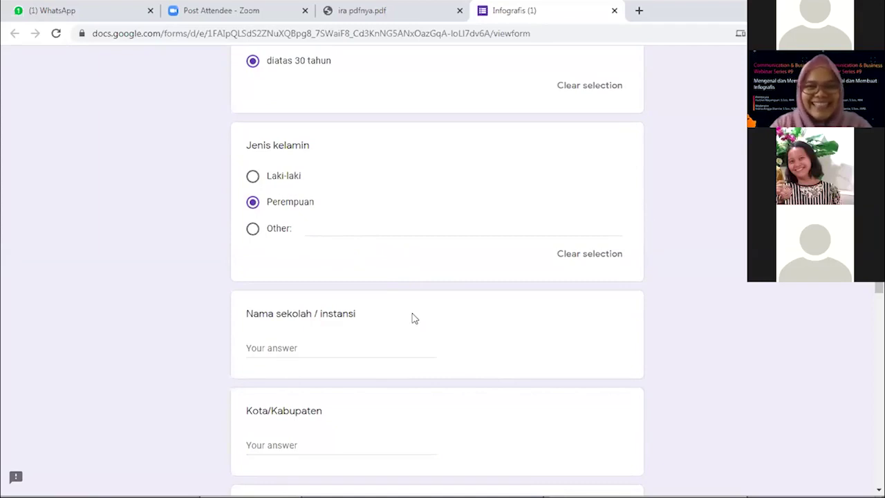
pyautogui.scroll(-1, 412, 318)
pyautogui.scroll(-1, 413, 316)
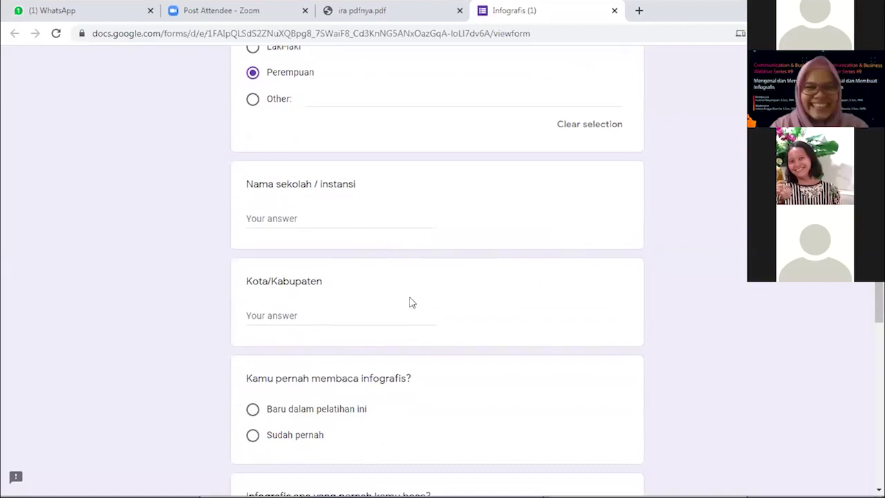
pyautogui.click(323, 212)
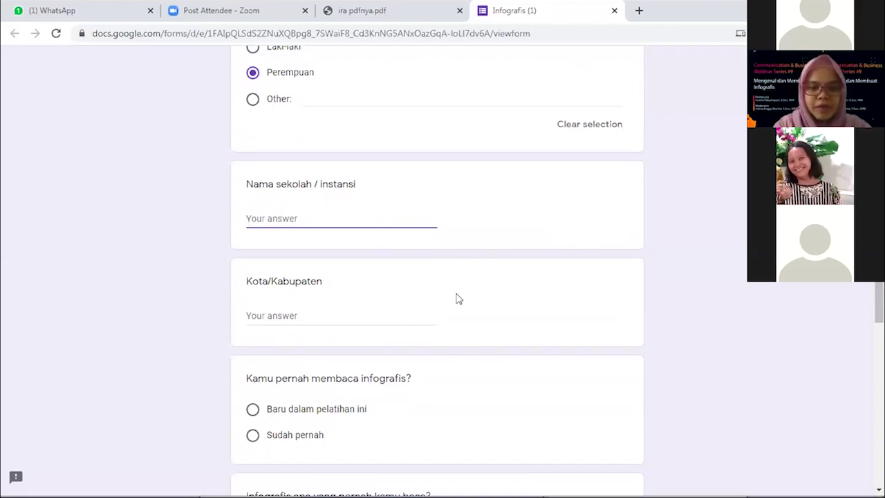
# Enter 'Telkom University' as the school and 'Kota Bandung' as the city
pyautogui.write('Telkom University')
pyautogui.click(299, 316)
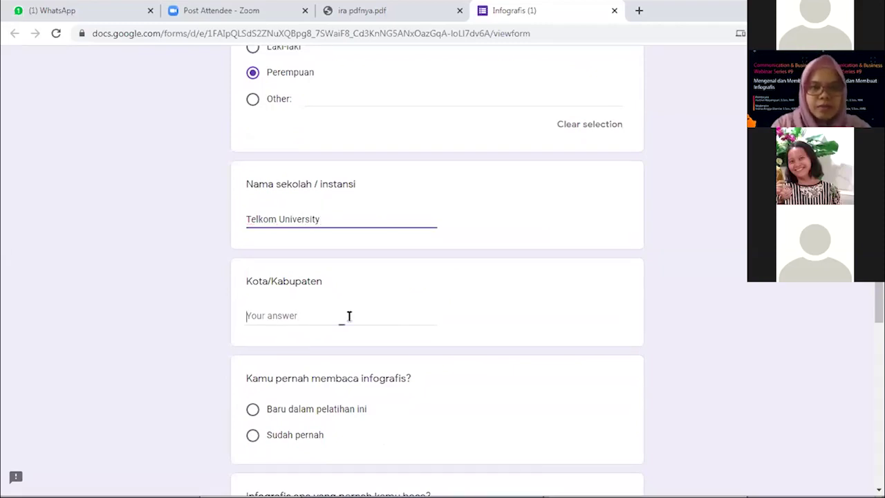
pyautogui.write('Kota ')
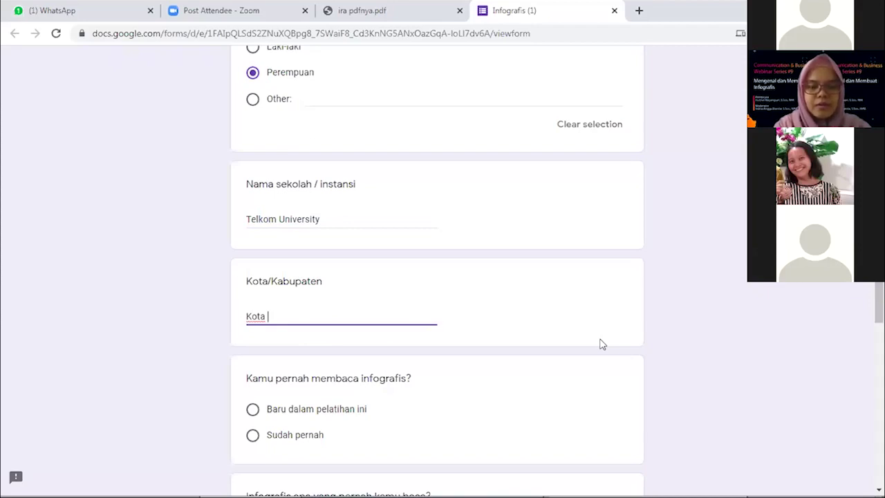
pyautogui.write('Bandung')
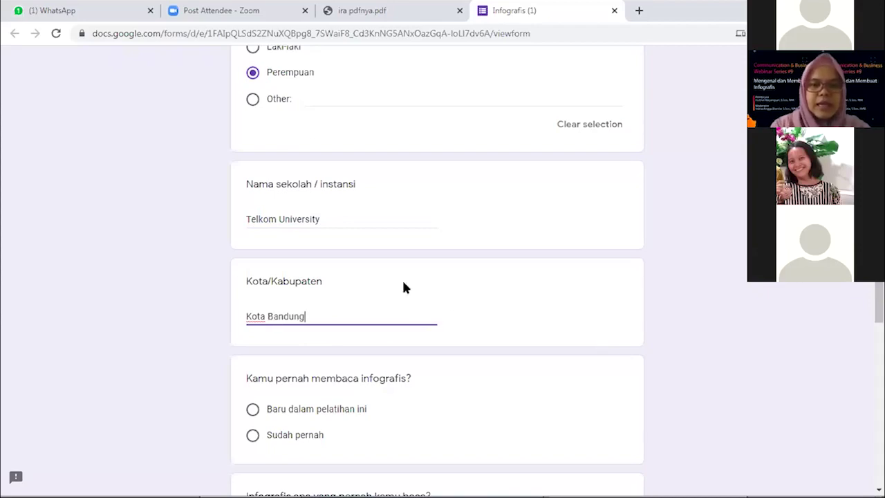
# Answer the infographic-reading question with 'Sudah pernah'
pyautogui.scroll(-2, 391, 232)
pyautogui.scroll(-1, 397, 236)
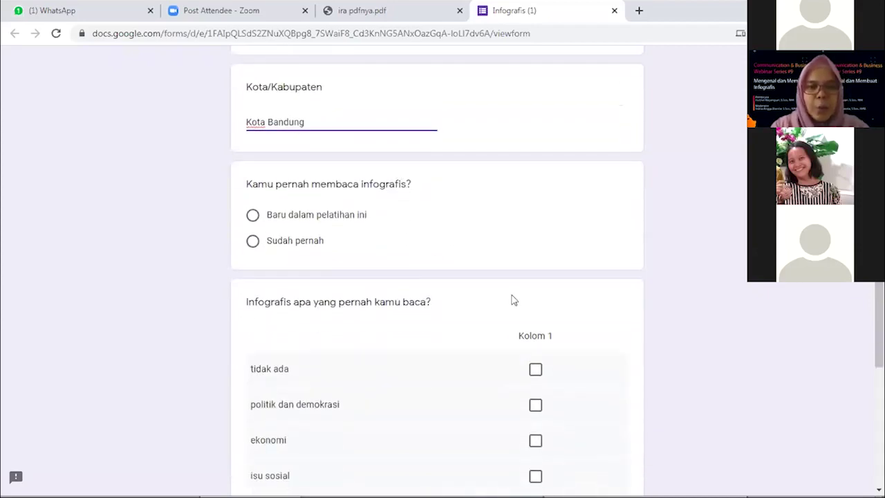
pyautogui.scroll(-1, 403, 266)
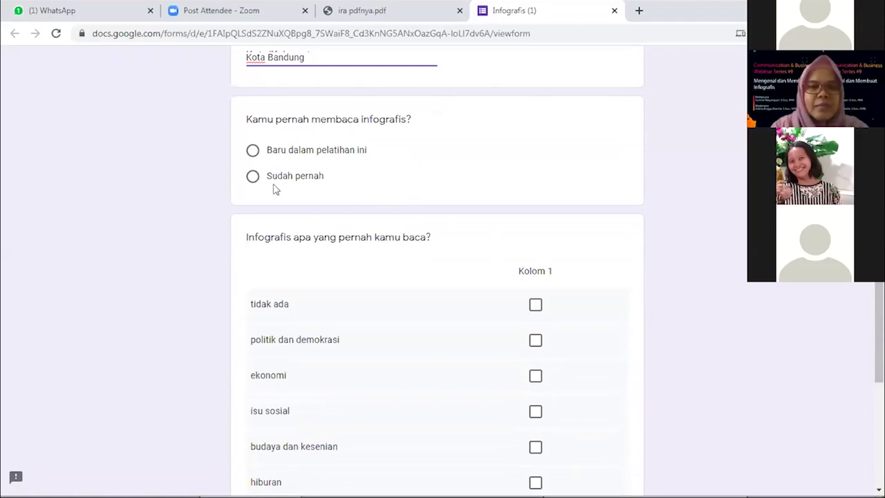
pyautogui.click(252, 176)
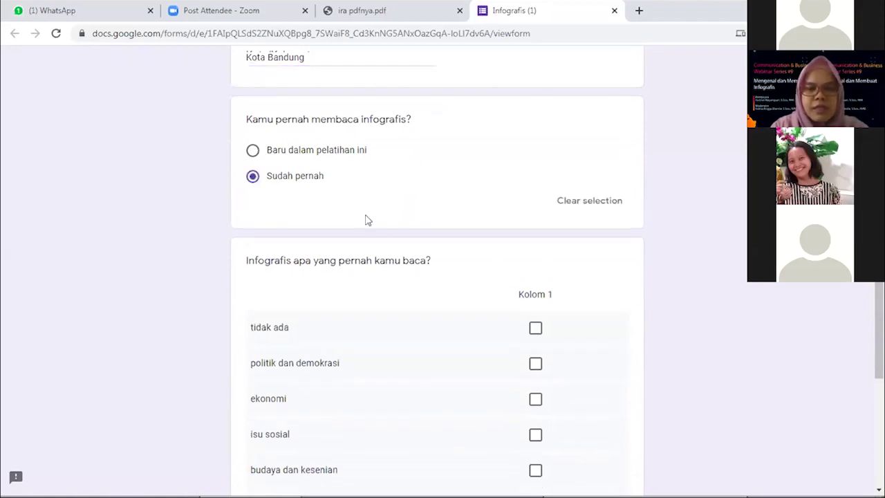
# Tick the politik dan demokrasi, ekonomi, isu sosial and budaya dan kesenian topics
pyautogui.scroll(-1, 366, 219)
pyautogui.scroll(-3, 367, 220)
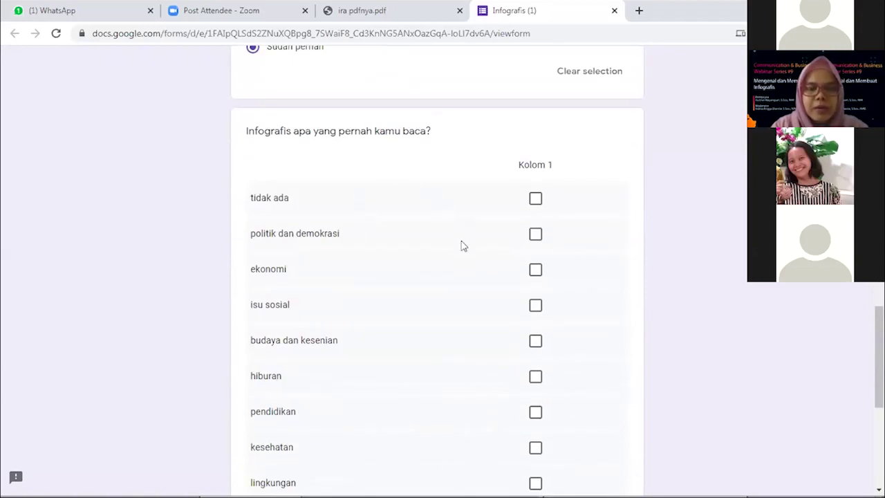
pyautogui.click(534, 236)
pyautogui.click(534, 269)
pyautogui.scroll(-1, 617, 285)
pyautogui.scroll(-2, 616, 284)
pyautogui.click(535, 177)
pyautogui.click(534, 213)
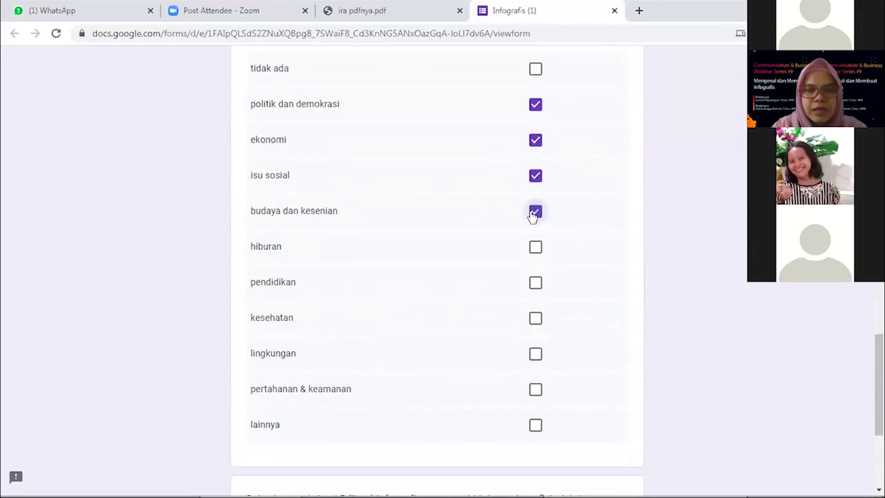
# Tick hiburan, pendidikan, kesehatan, lingkungan, pertahanan & keamanan and lainnya, leaving 'tidak ada' unticked
pyautogui.click(536, 249)
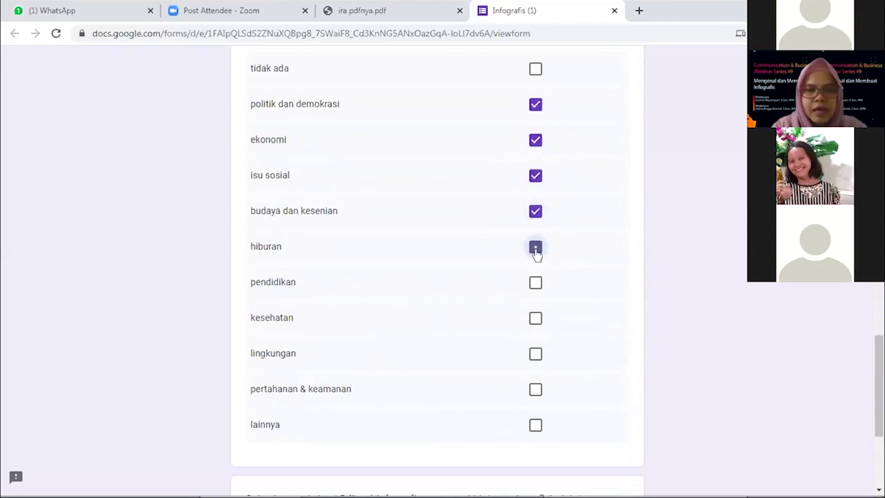
pyautogui.click(535, 284)
pyautogui.click(534, 319)
pyautogui.click(534, 354)
pyautogui.click(536, 390)
pyautogui.click(536, 425)
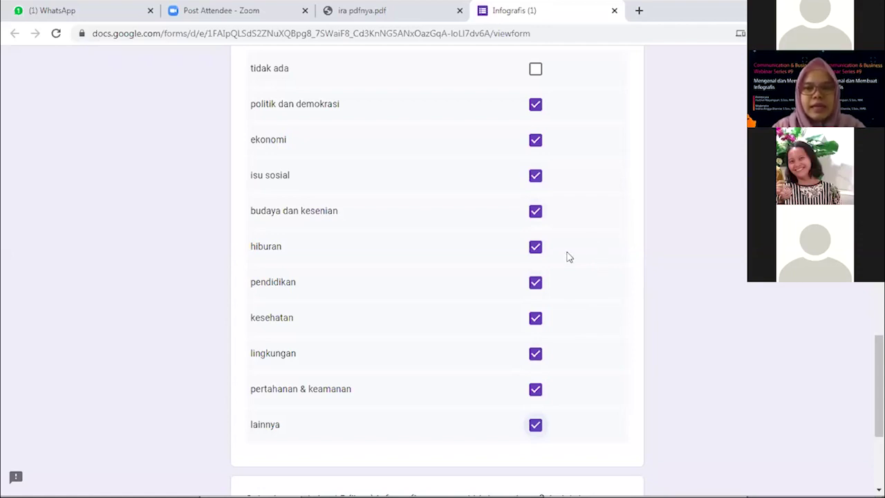
pyautogui.scroll(-3, 565, 255)
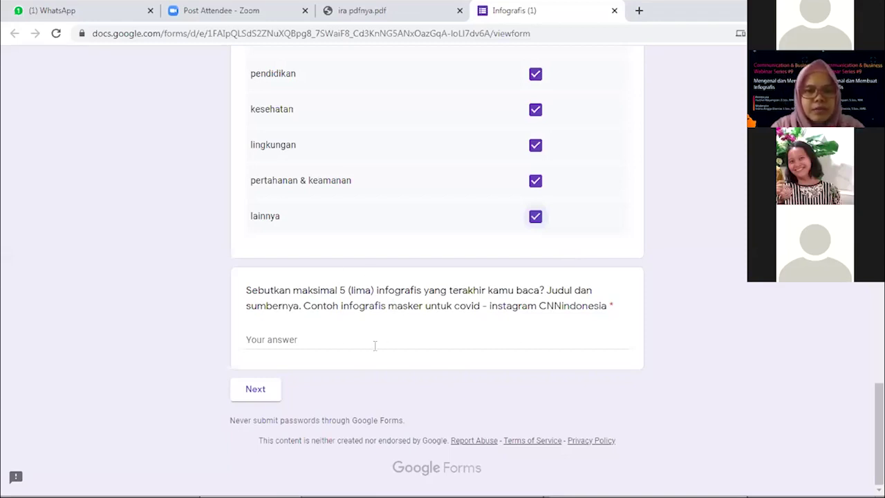
# Answer 'Respon masyarakat terhadap informasi covid-19' for recent infographics and continue to the next page
pyautogui.click(336, 342)
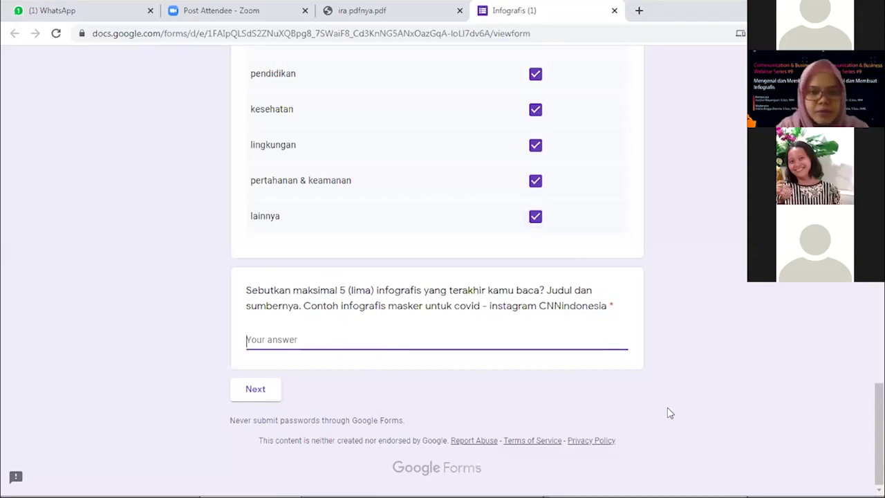
pyautogui.write('T')
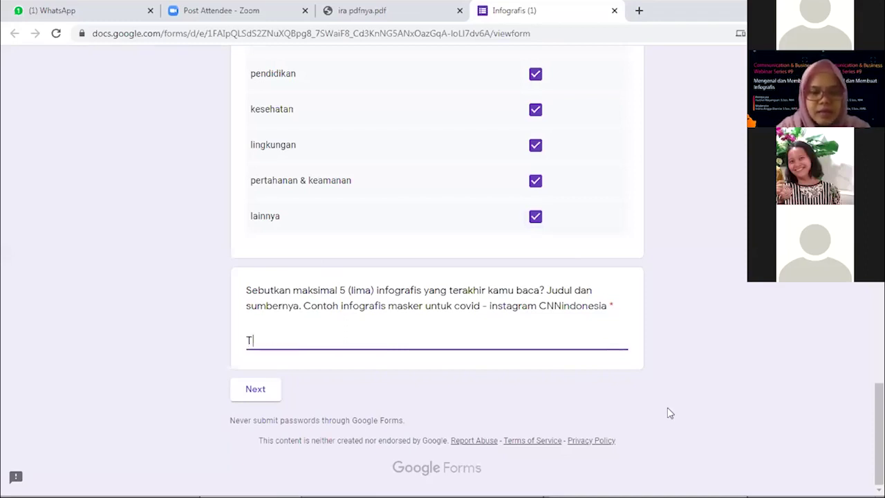
pyautogui.write('entang ')
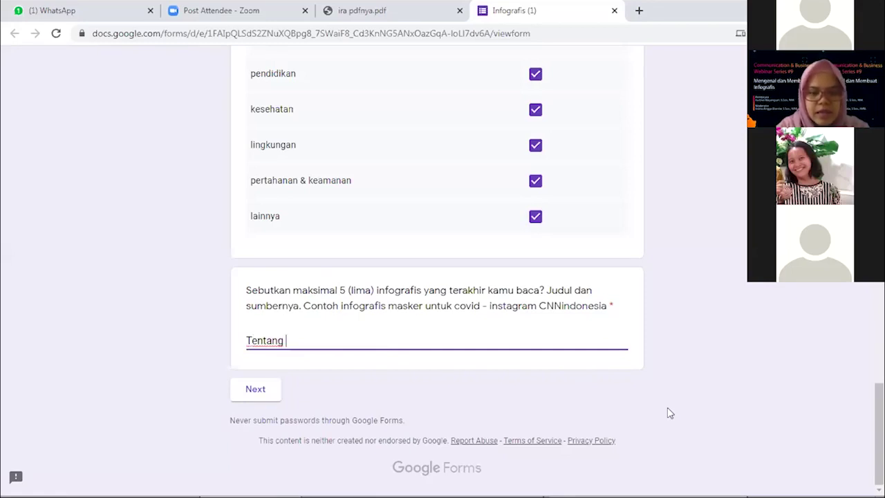
pyautogui.write('covid')
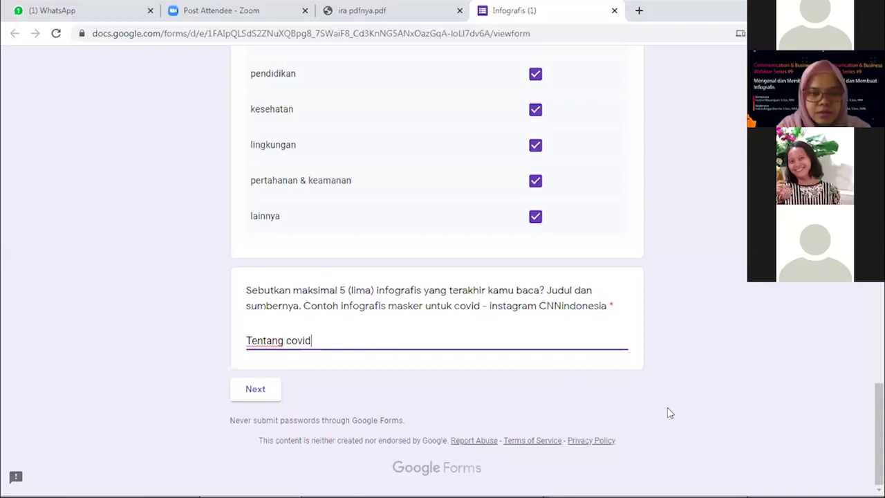
pyautogui.press('BackSpace')
pyautogui.press('BackSpace')
pyautogui.press('BackSpace')
pyautogui.press('BackSpace')
pyautogui.press('BackSpace')
pyautogui.write('respon')
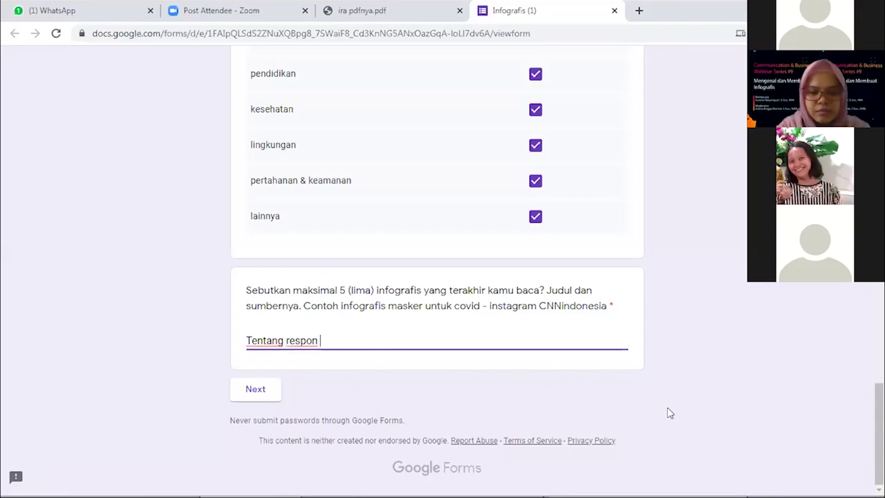
pyautogui.hotkey('ctrl', 'Left')
pyautogui.hotkey('ctrl', 'shift', 'Left')
pyautogui.write('R')
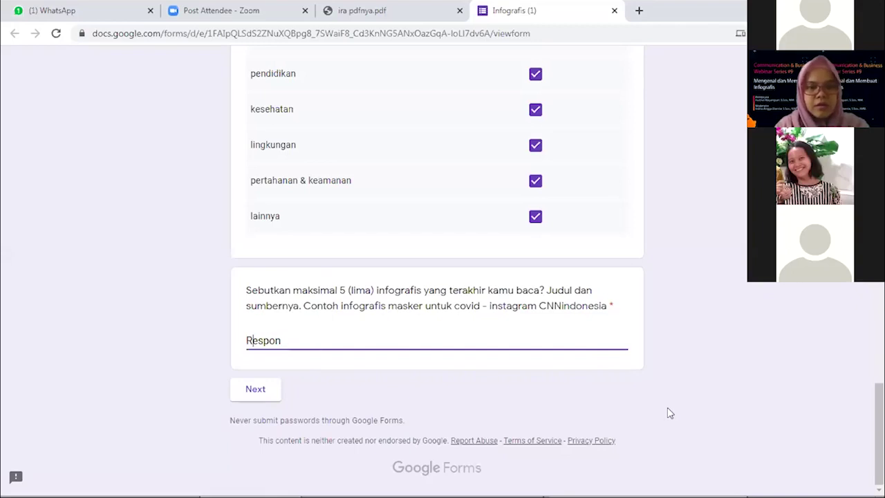
pyautogui.press('End')
pyautogui.write('ma')
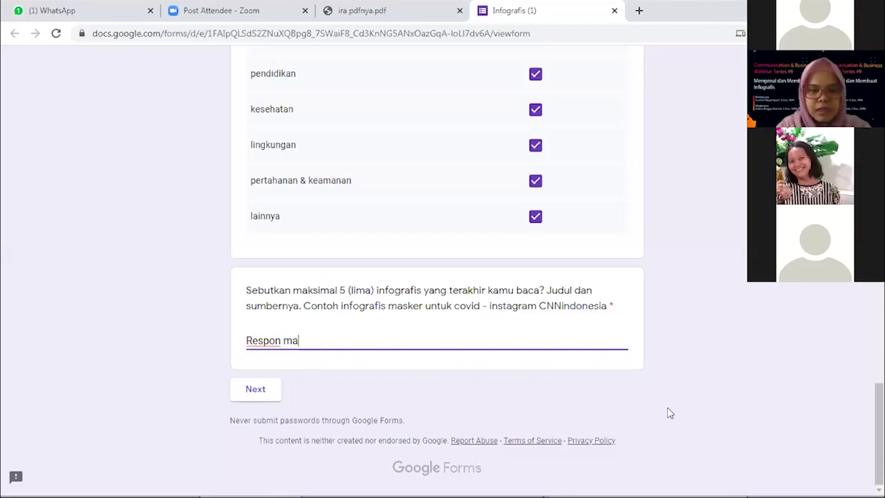
pyautogui.write('syarakat ')
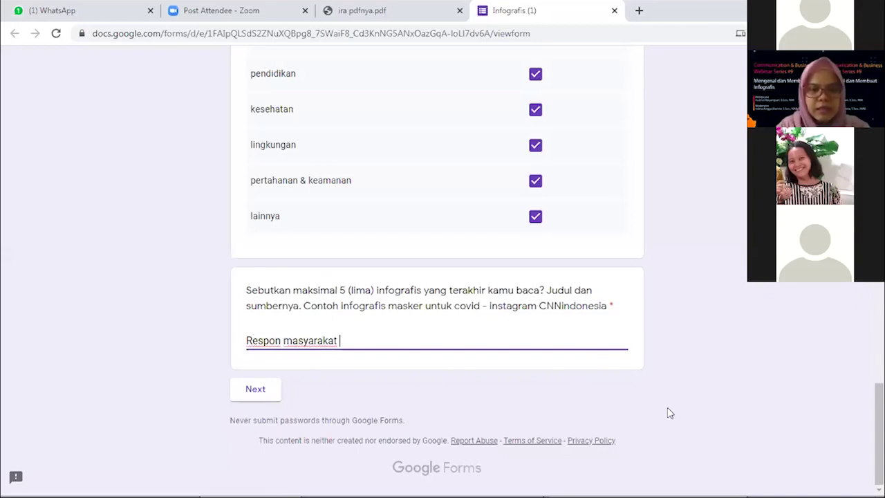
pyautogui.write('terhada')
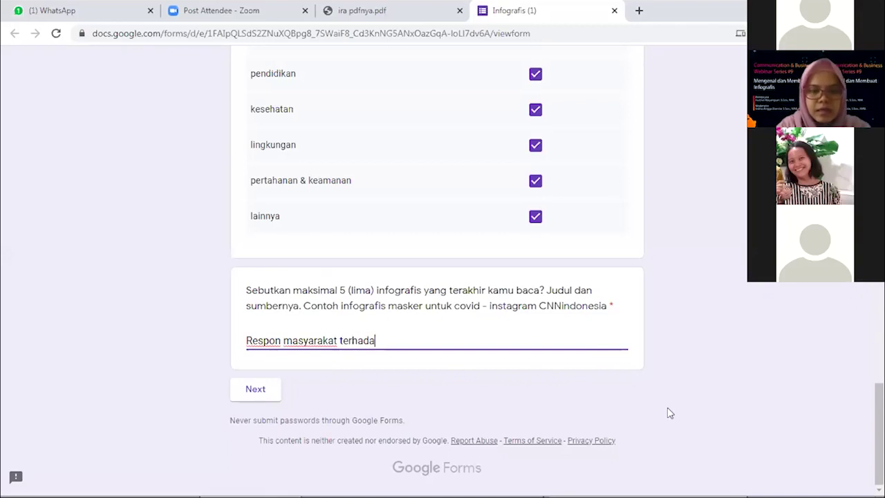
pyautogui.write('p info')
pyautogui.write('rmasi ')
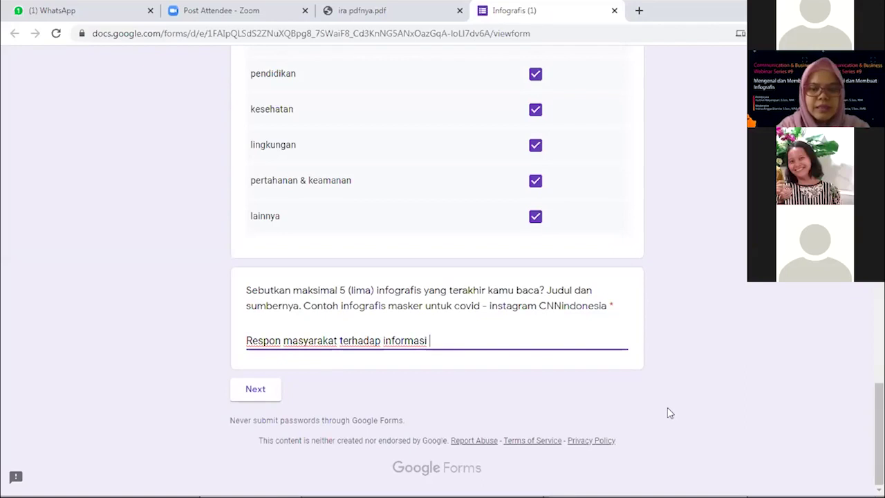
pyautogui.write('covid-19')
pyautogui.click(267, 391)
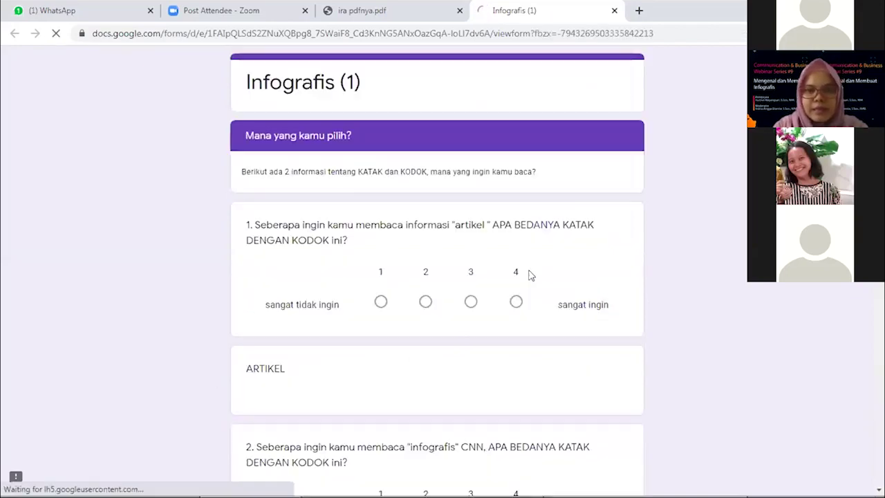